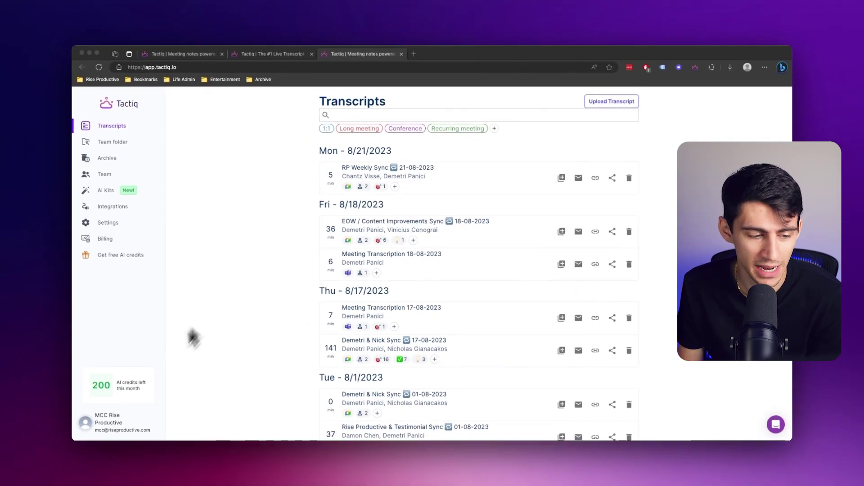
- Turn on the Zoom Web Client toggle in Tactiq's Zoom integration
{"action": "left_click", "coordinate": [113, 207]}
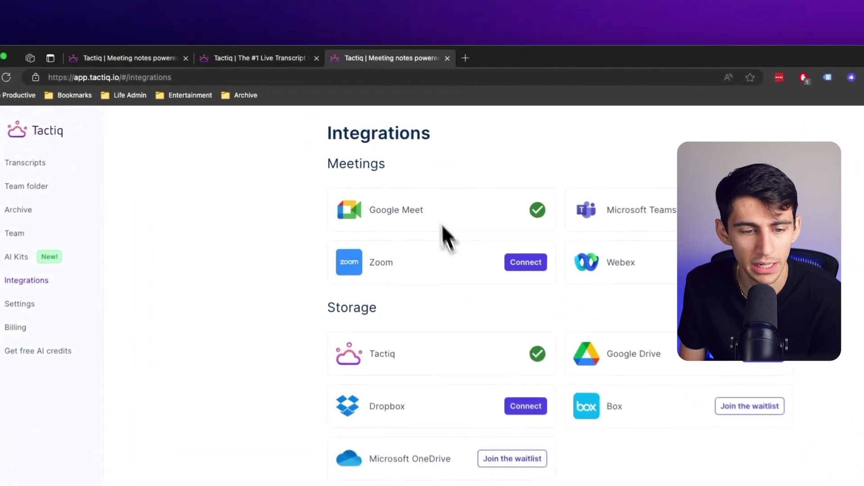
{"action": "left_click", "coordinate": [536, 271]}
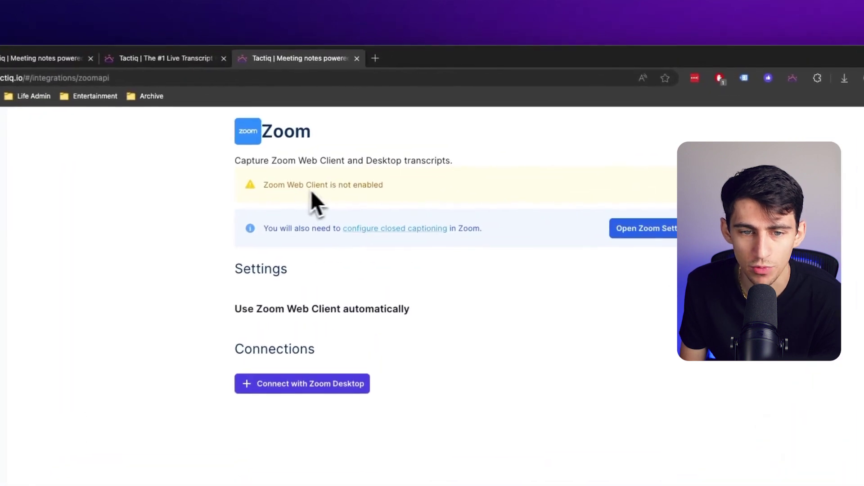
{"action": "left_click", "coordinate": [585, 187]}
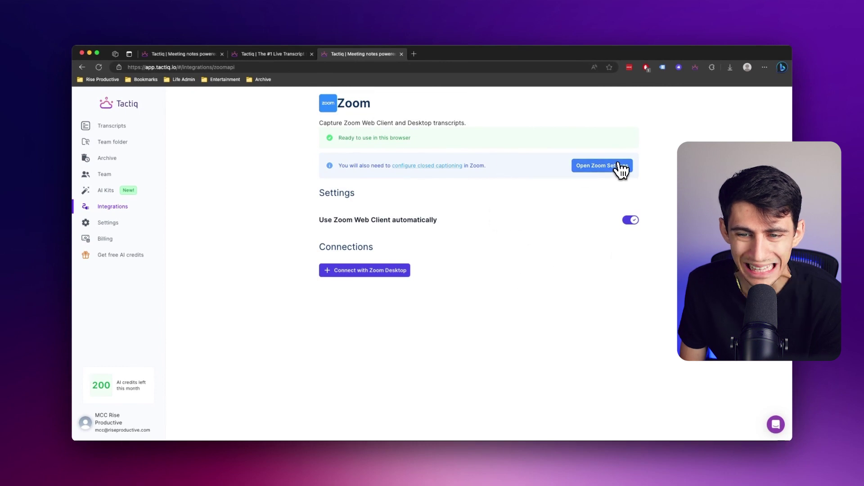
- Switch on Full transcript and Save Captions in Zoom's In Meeting (Advanced) settings
{"action": "left_click", "coordinate": [589, 169]}
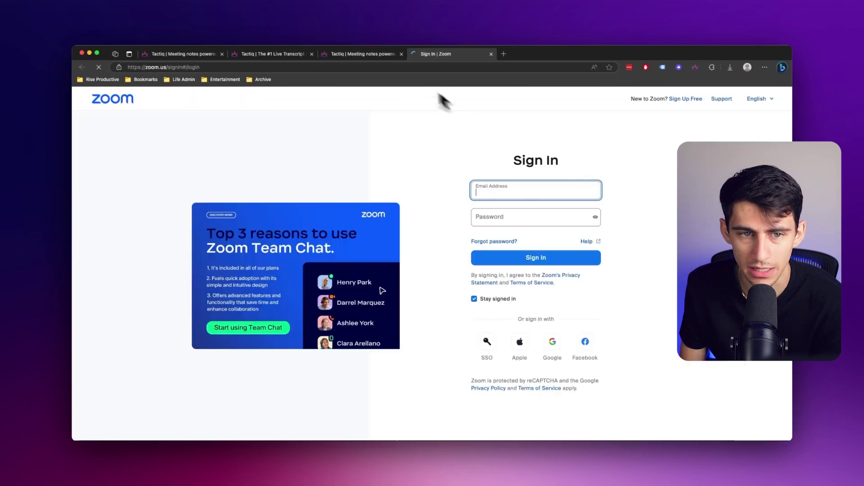
{"action": "left_click", "coordinate": [363, 54]}
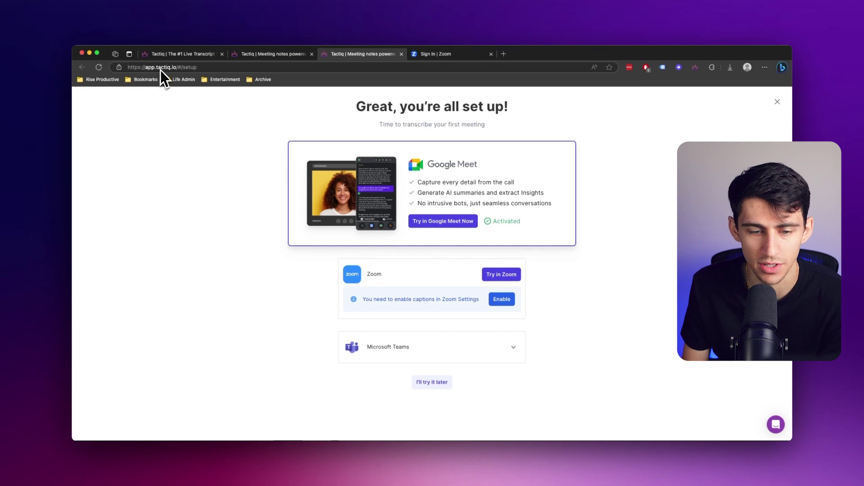
{"action": "left_click", "coordinate": [507, 277]}
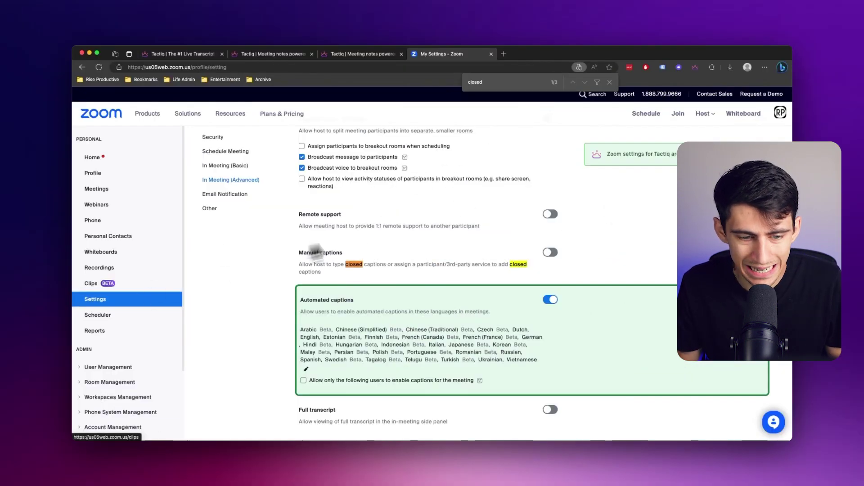
{"action": "scroll", "coordinate": [386, 239], "scroll_direction": "down", "scroll_amount": 2}
{"action": "scroll", "coordinate": [366, 401], "scroll_direction": "down", "scroll_amount": 2}
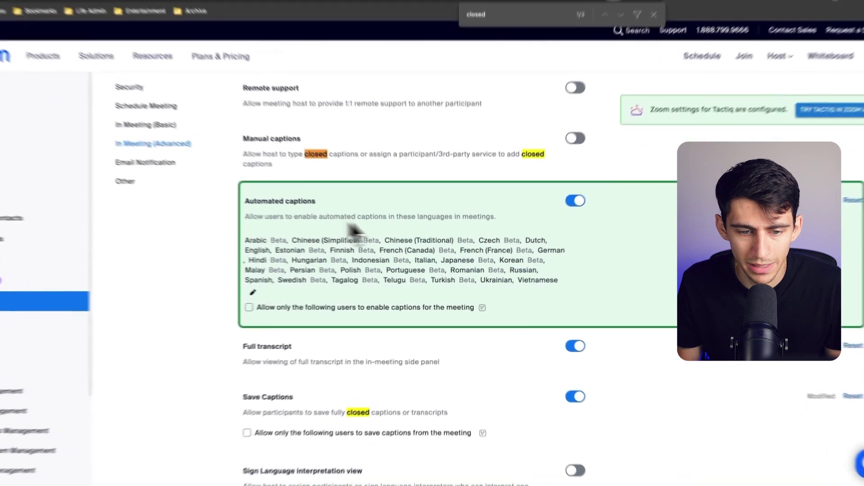
{"action": "scroll", "coordinate": [495, 229], "scroll_direction": "down", "scroll_amount": 2}
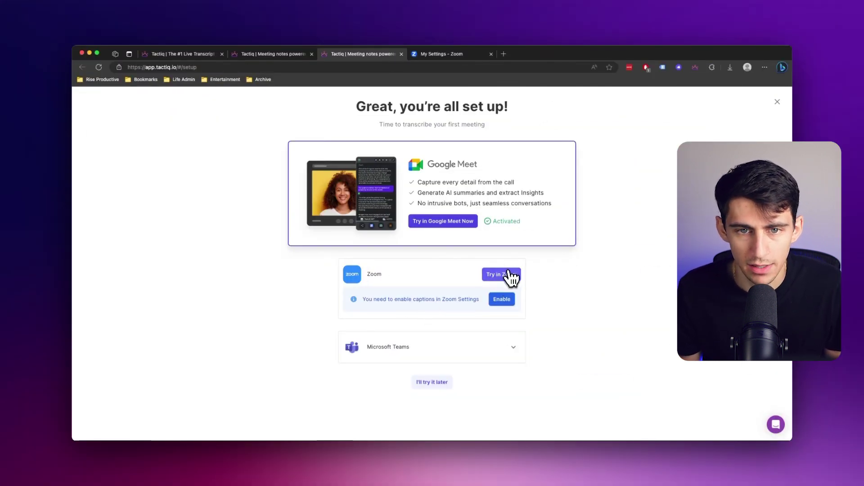
{"action": "left_click", "coordinate": [510, 272]}
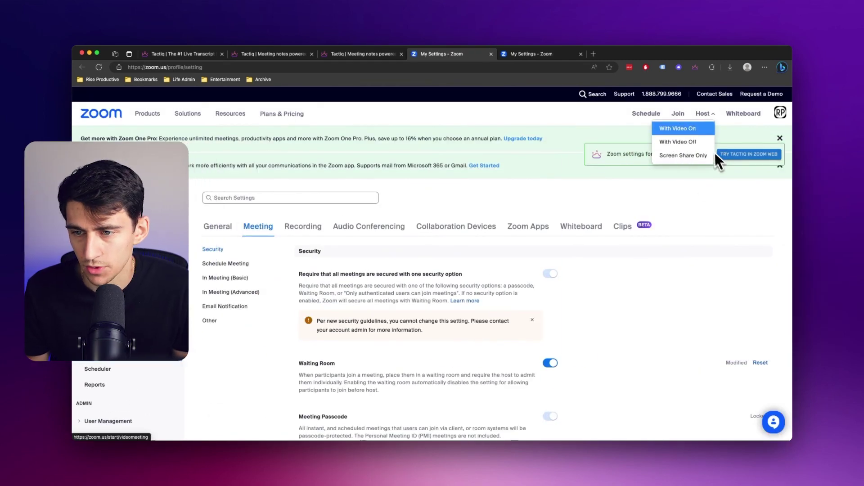
- Host a video-off Zoom meeting with computer audio and live captions shown
{"action": "left_click", "coordinate": [681, 141]}
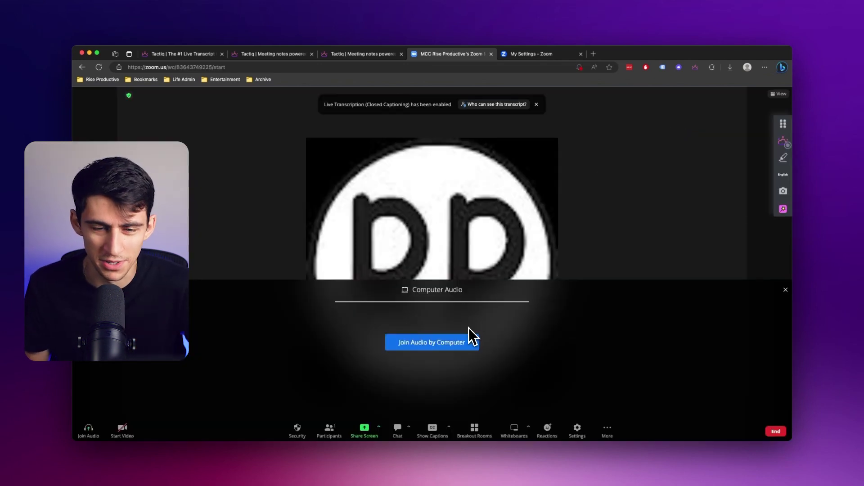
{"action": "left_click", "coordinate": [443, 347]}
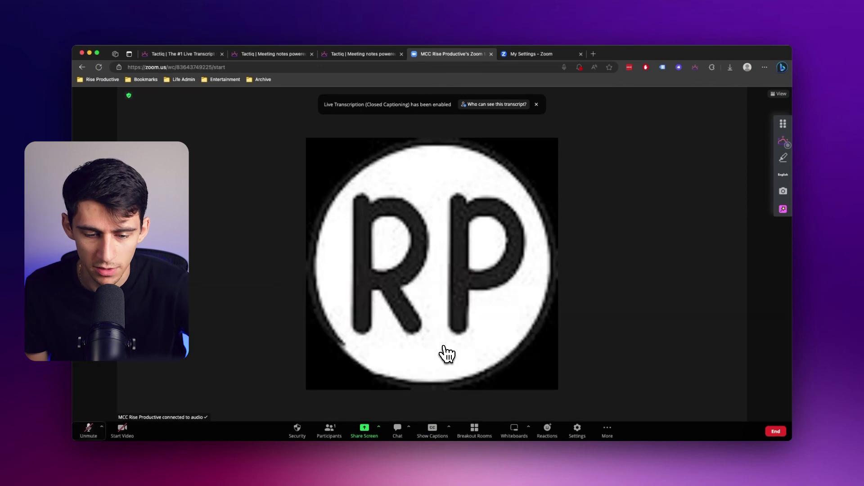
{"action": "left_click", "coordinate": [433, 434]}
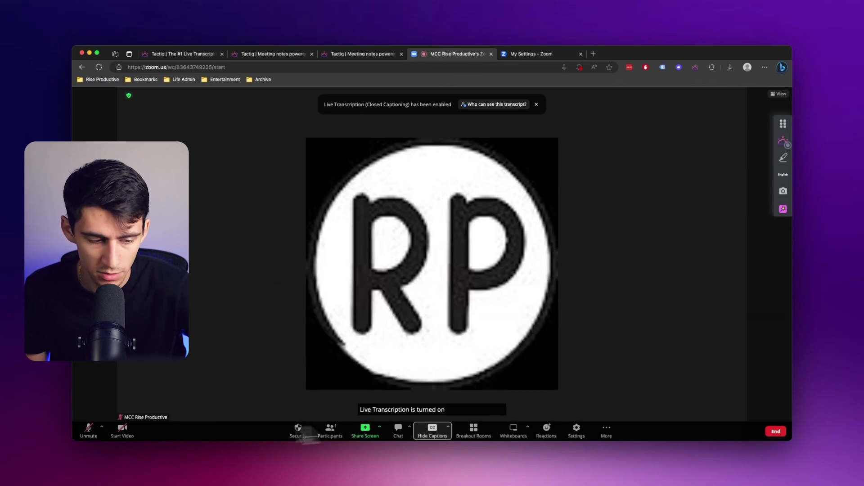
- Check the audio device choices and unmute the microphone
{"action": "left_click", "coordinate": [101, 427]}
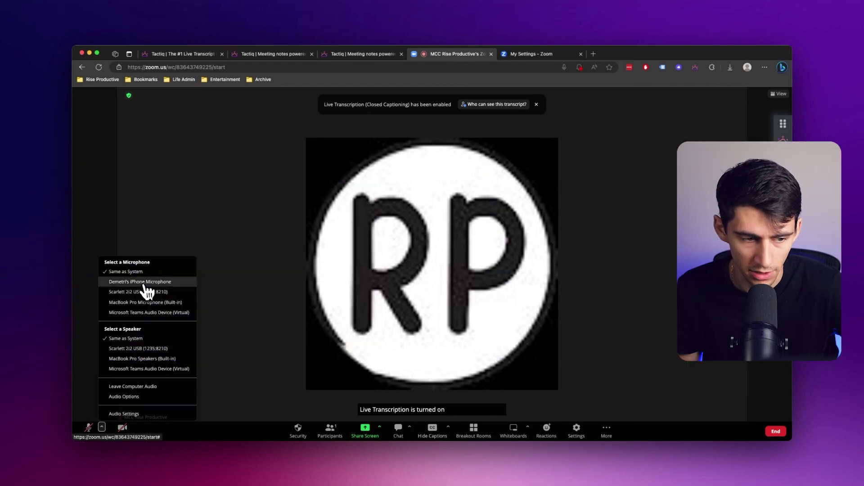
{"action": "left_click", "coordinate": [139, 291]}
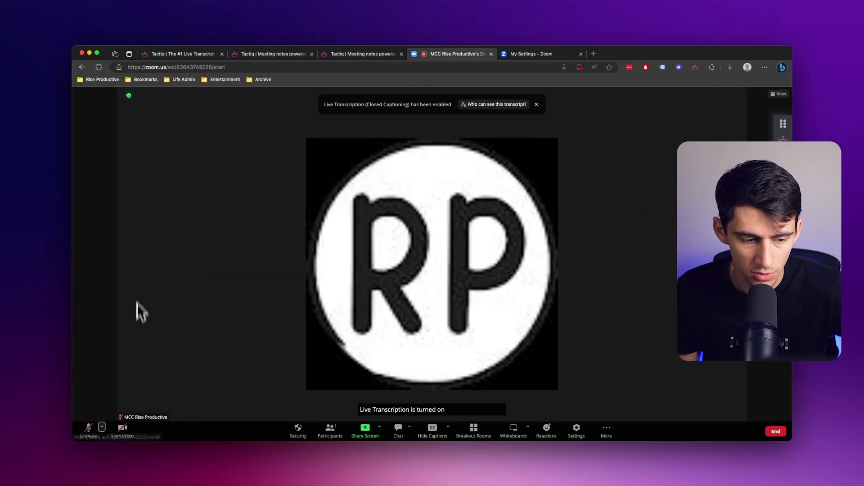
{"action": "left_click", "coordinate": [88, 428]}
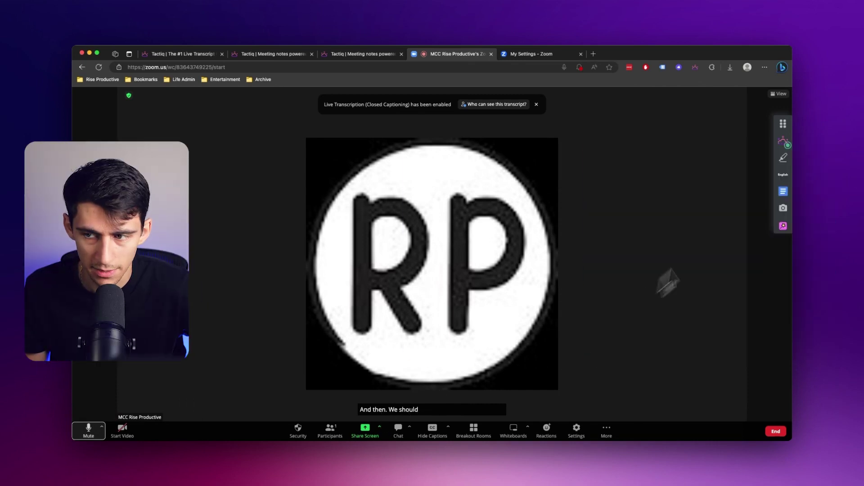
- Show the Tactiq transcript panel beside the meeting and hide Zoom's captions
{"action": "left_click", "coordinate": [782, 141]}
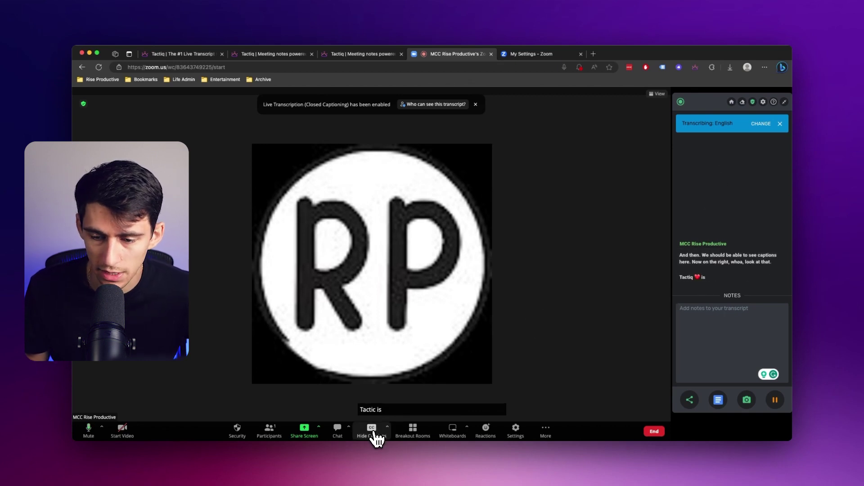
{"action": "left_click", "coordinate": [373, 432]}
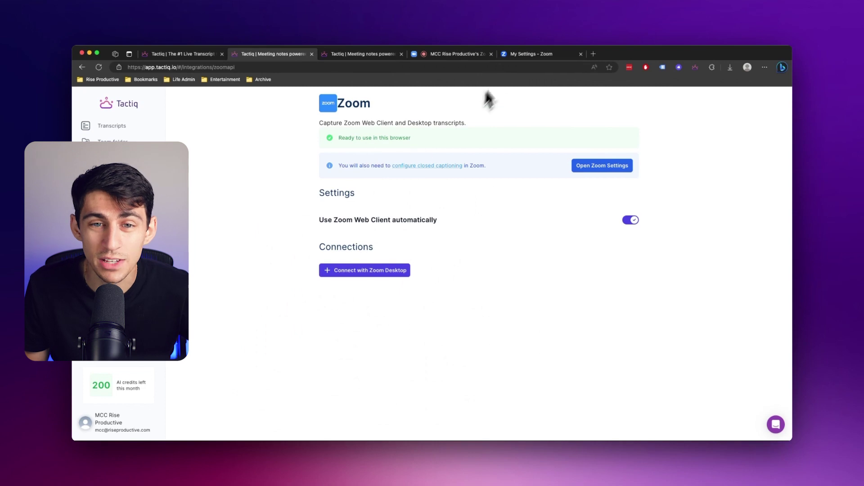
- Switch back to the Zoom meeting tab to watch the transcript grow
{"action": "left_click", "coordinate": [441, 57]}
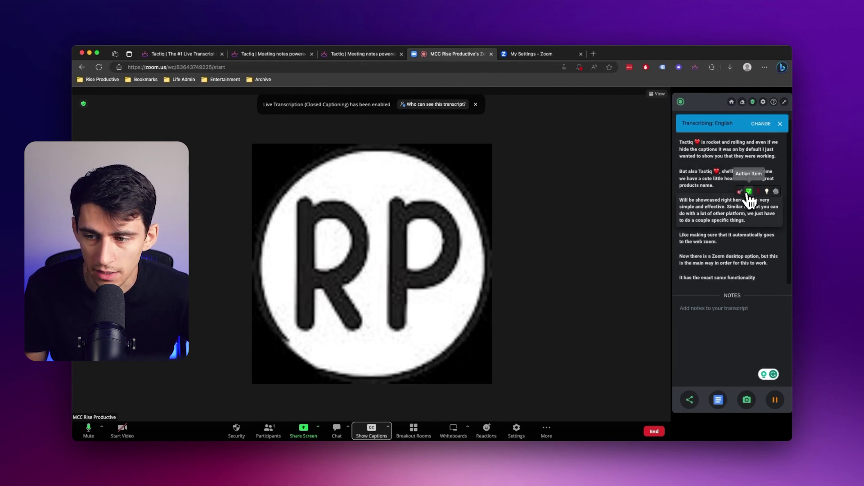
- Tag three transcript passages as Action Item, Question and Callout
{"action": "left_click", "coordinate": [748, 193]}
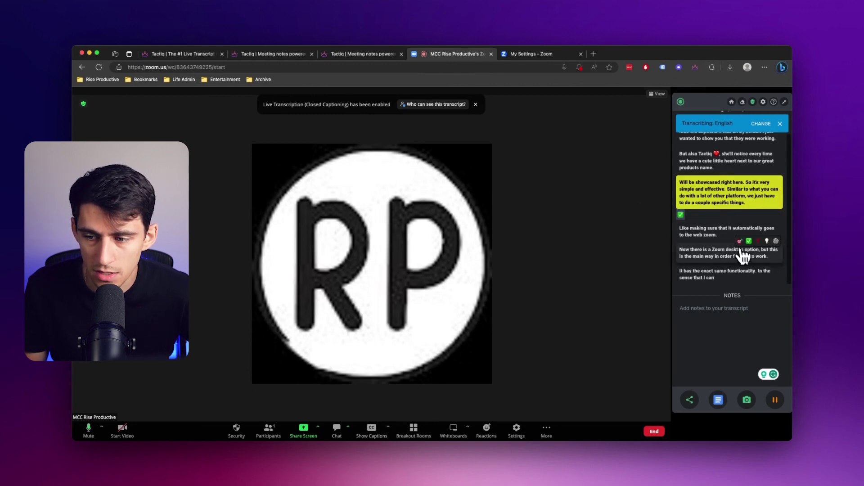
{"action": "left_click", "coordinate": [739, 242]}
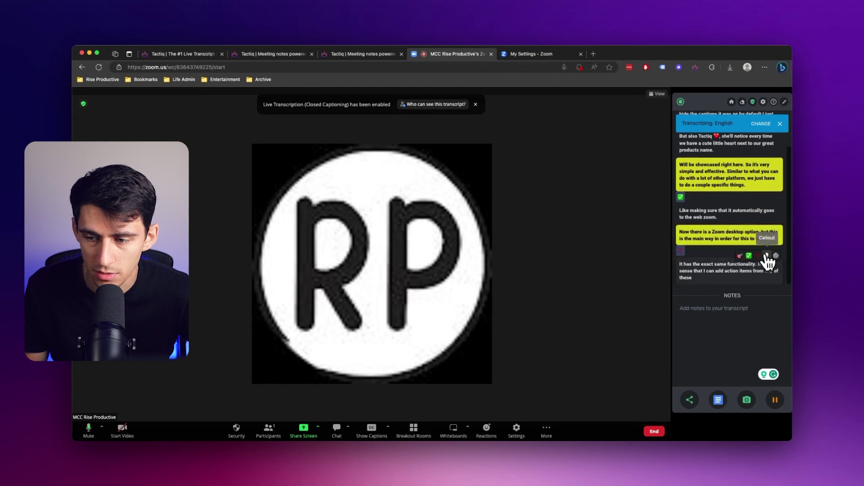
{"action": "left_click", "coordinate": [766, 256]}
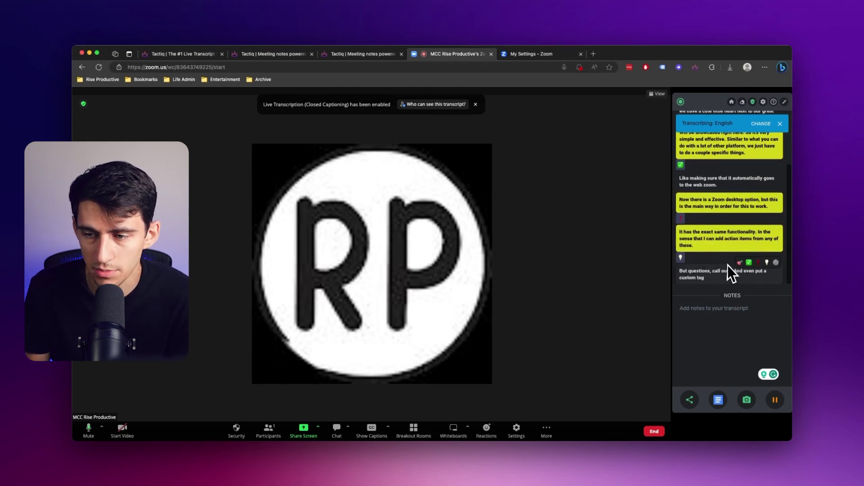
{"action": "scroll", "coordinate": [722, 225], "scroll_direction": "up", "scroll_amount": 3}
{"action": "scroll", "coordinate": [727, 204], "scroll_direction": "down", "scroll_amount": 3}
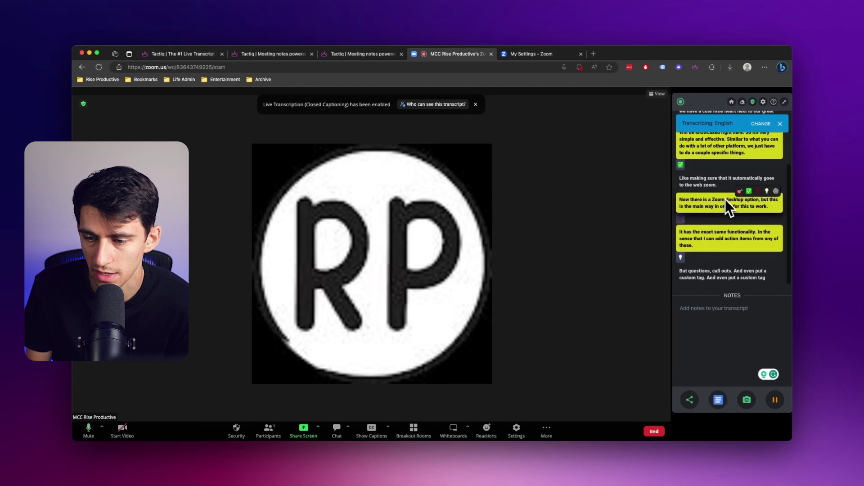
- Start a transcript note, then pause and resume live transcription
{"action": "left_click", "coordinate": [708, 309]}
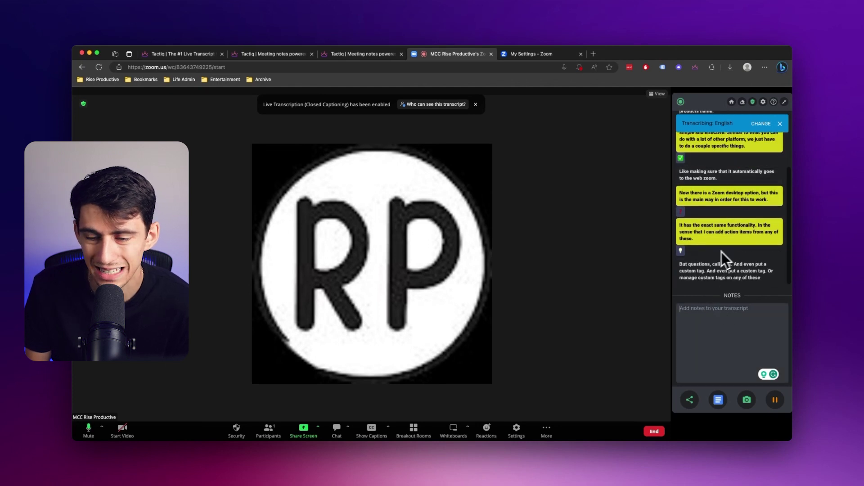
{"action": "left_click", "coordinate": [775, 401]}
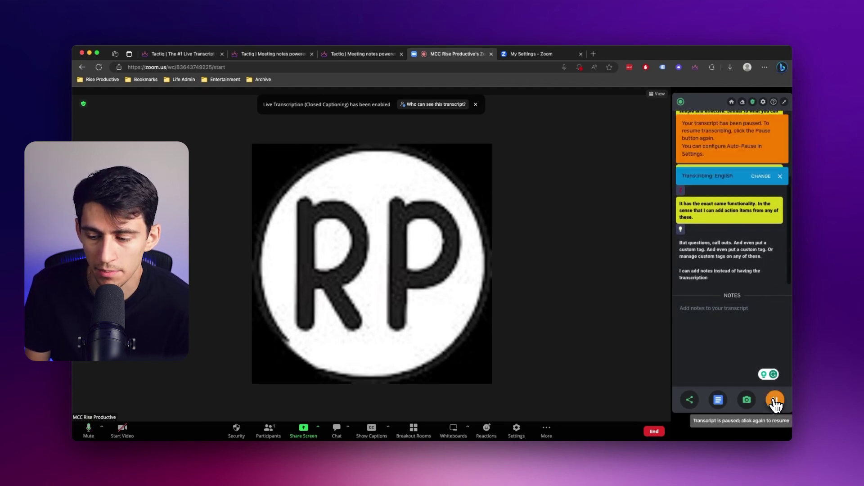
{"action": "left_click", "coordinate": [778, 405]}
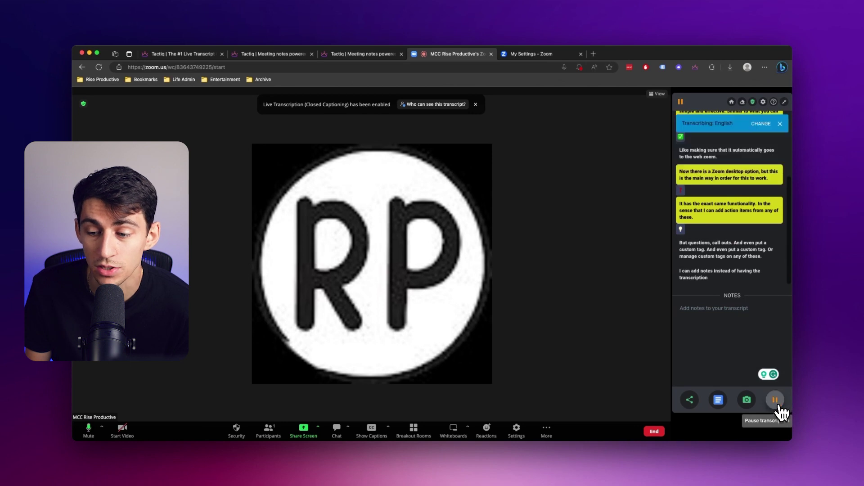
{"action": "scroll", "coordinate": [733, 220], "scroll_direction": "up", "scroll_amount": 2}
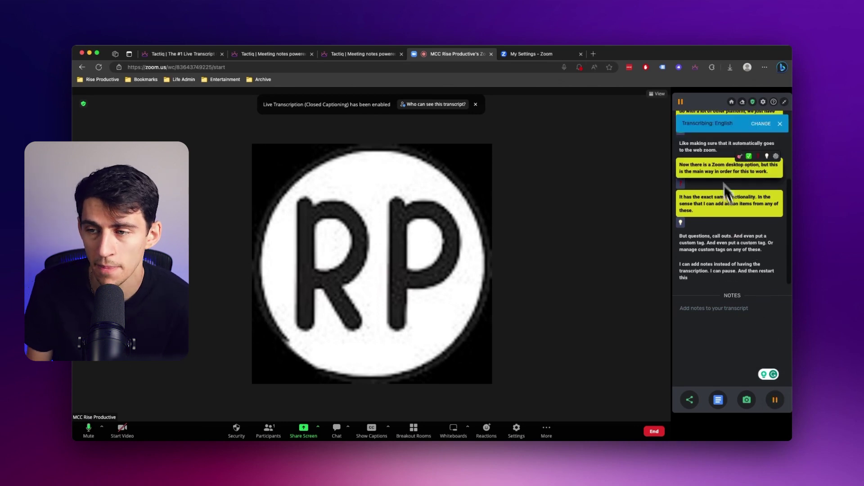
{"action": "scroll", "coordinate": [724, 184], "scroll_direction": "up", "scroll_amount": 3}
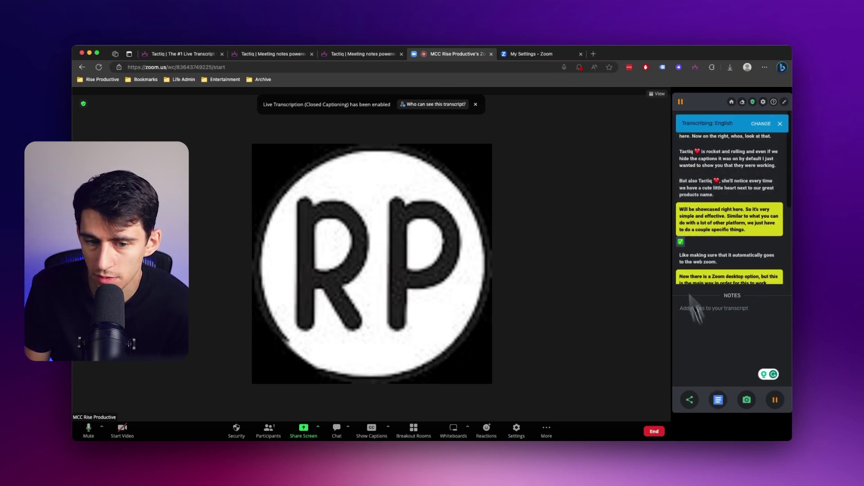
- End the meeting for all and open its new entry in Tactiq's Transcripts list
{"action": "left_click", "coordinate": [660, 431]}
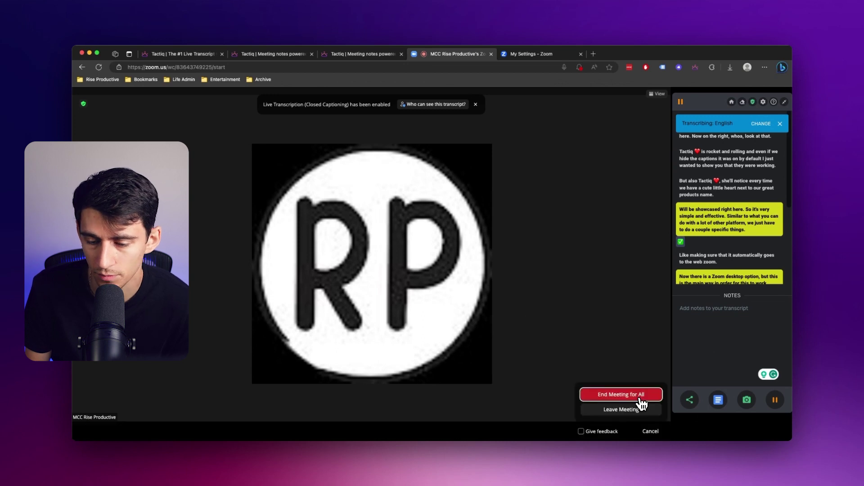
{"action": "left_click", "coordinate": [642, 406]}
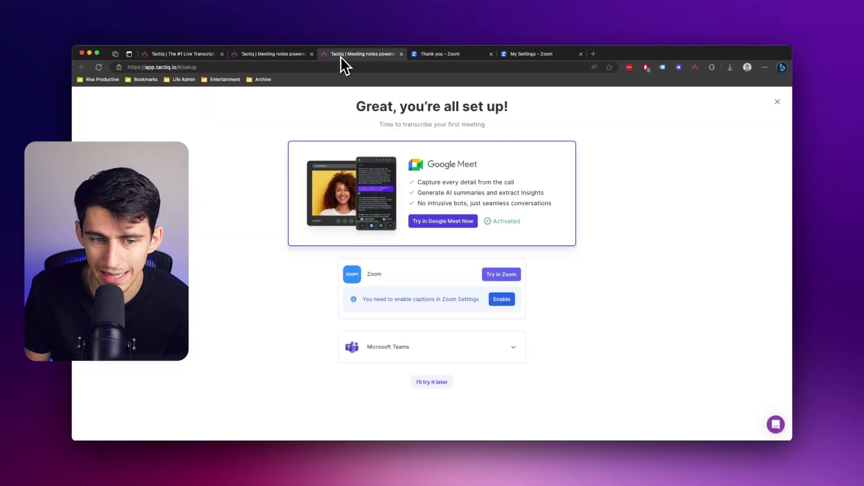
{"action": "left_click", "coordinate": [109, 127]}
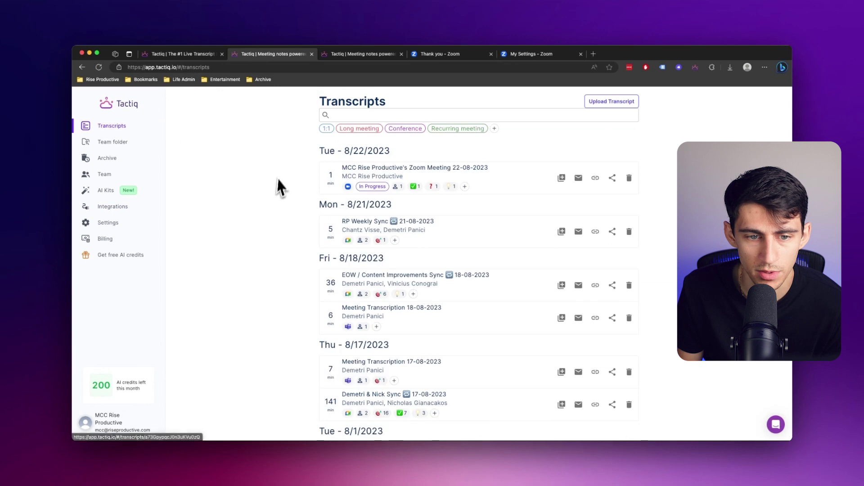
{"action": "left_click", "coordinate": [349, 191]}
- Scroll through the saved transcript's Highlights and full Transcript, then back to the top
{"action": "scroll", "coordinate": [438, 171], "scroll_direction": "down", "scroll_amount": 1}
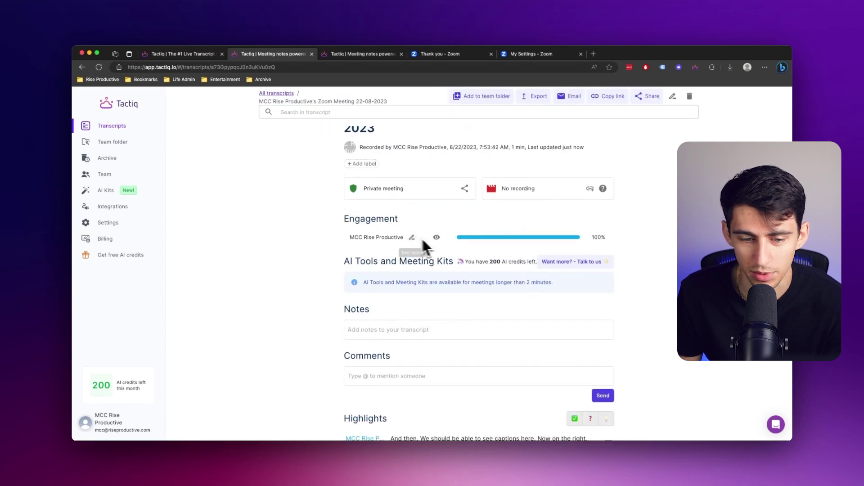
{"action": "scroll", "coordinate": [421, 237], "scroll_direction": "down", "scroll_amount": 1}
{"action": "scroll", "coordinate": [447, 243], "scroll_direction": "down", "scroll_amount": 5}
{"action": "scroll", "coordinate": [504, 274], "scroll_direction": "down", "scroll_amount": 3}
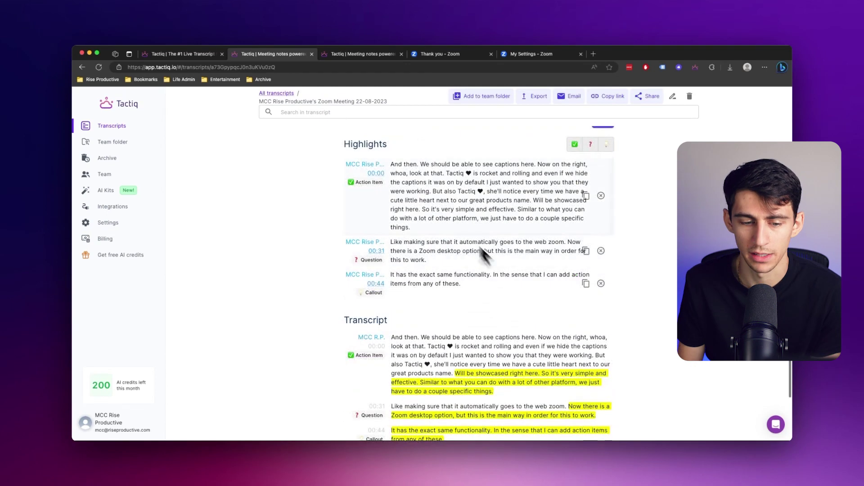
{"action": "scroll", "coordinate": [469, 243], "scroll_direction": "down", "scroll_amount": 1}
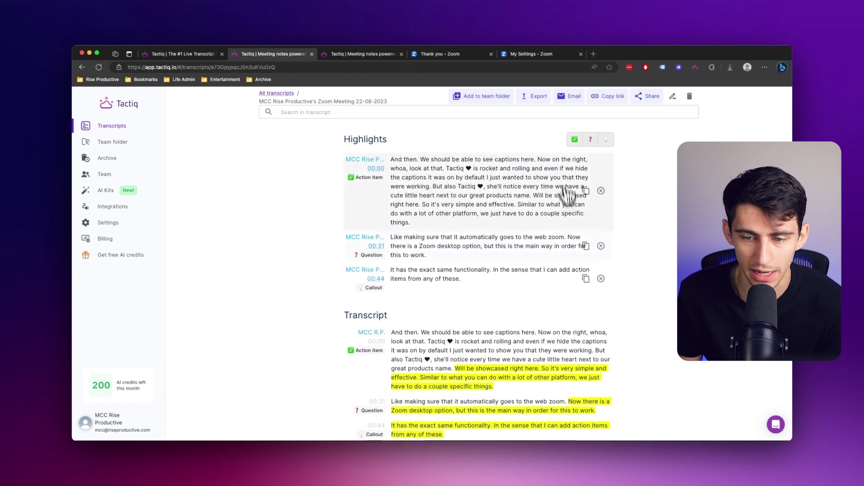
{"action": "scroll", "coordinate": [575, 245], "scroll_direction": "down", "scroll_amount": 2}
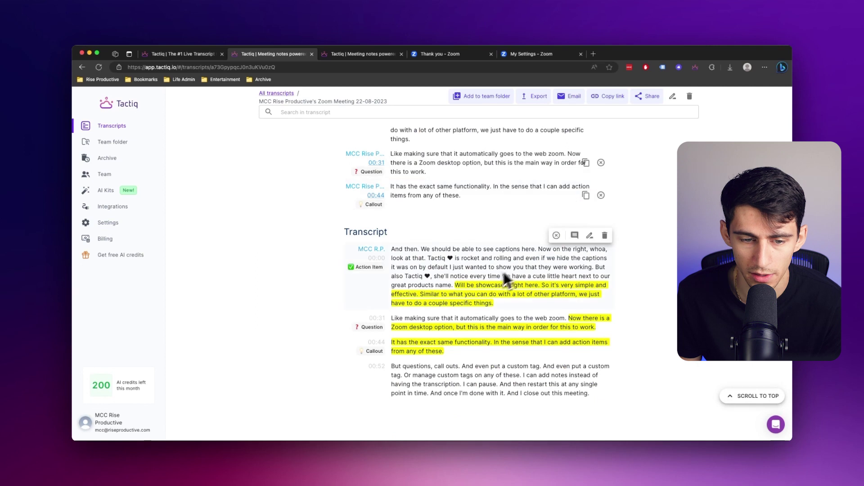
{"action": "scroll", "coordinate": [580, 329], "scroll_direction": "up", "scroll_amount": 15}
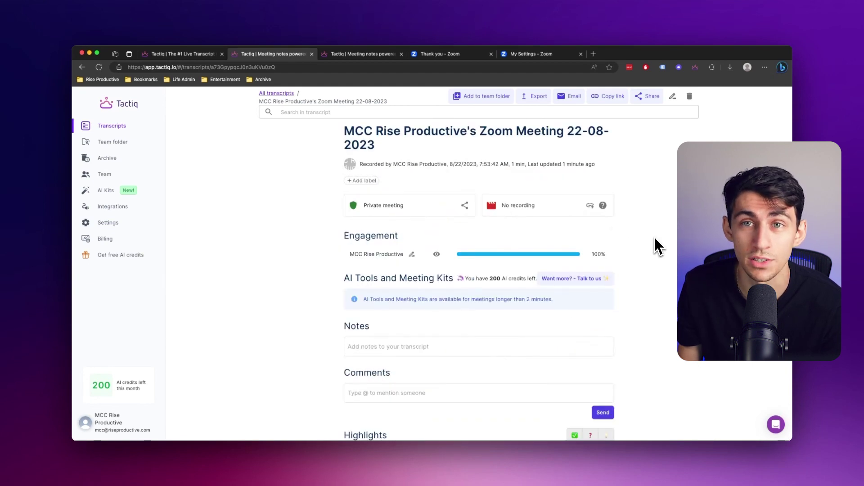